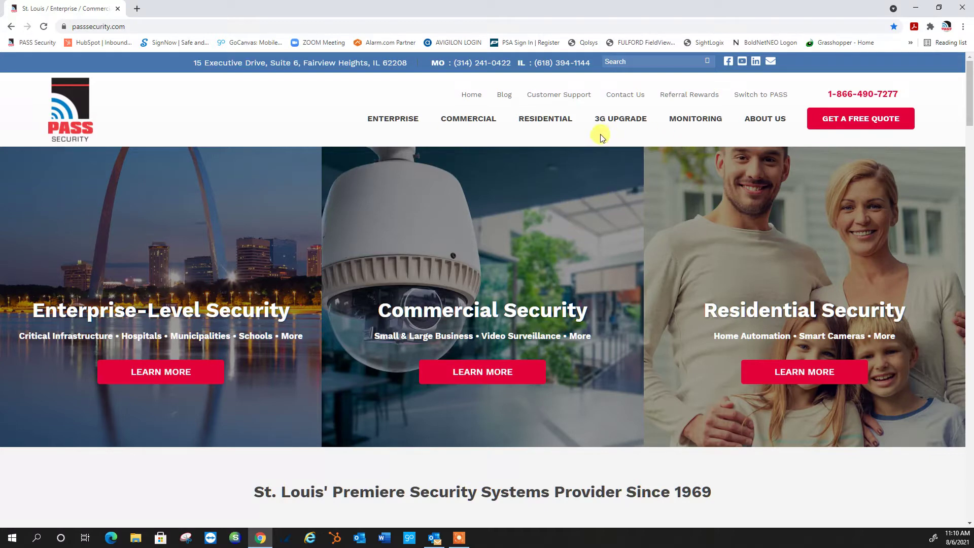
From PASS Security's Customer Support page, open the Alarm.com portal link under Secure System Log-in.
left_click(566, 96)
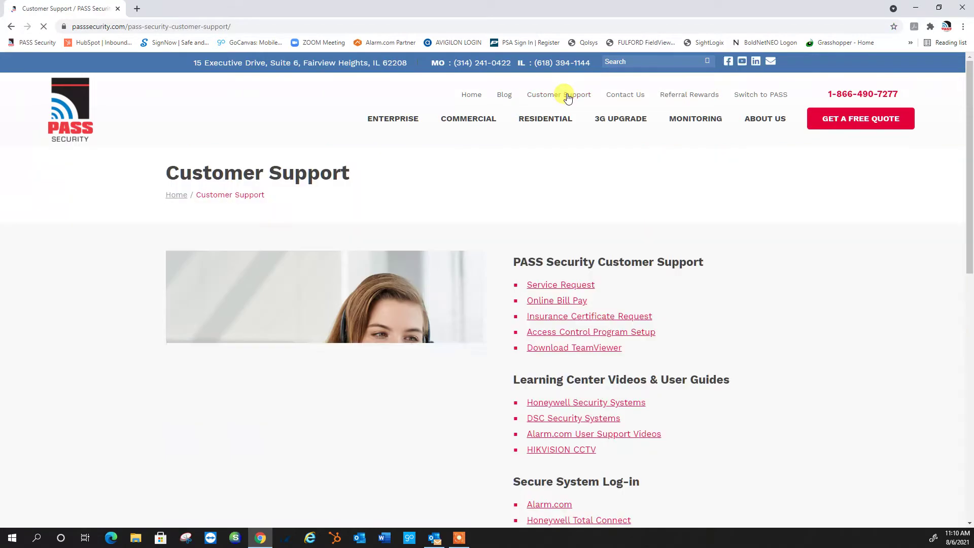
mouse_move(523, 222)
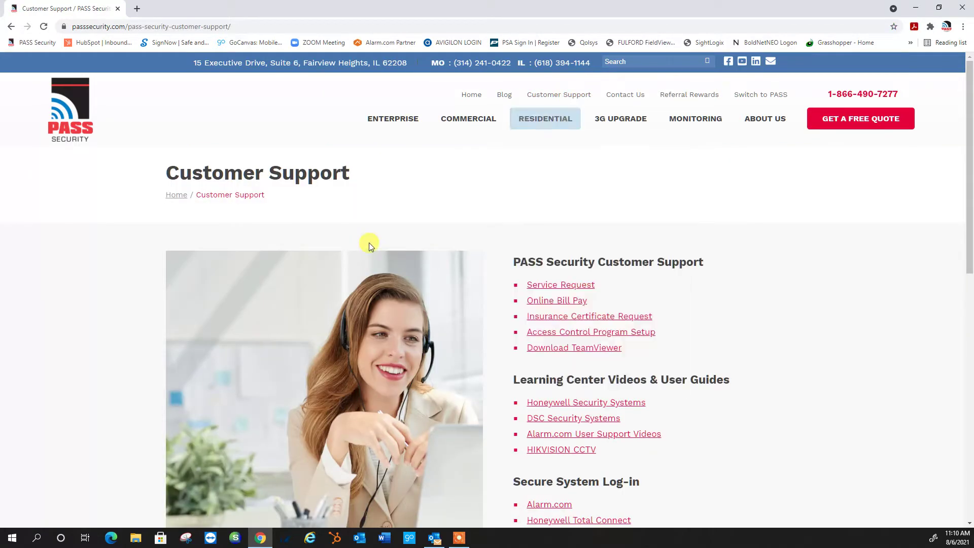
scroll(451, 261, "down", 3)
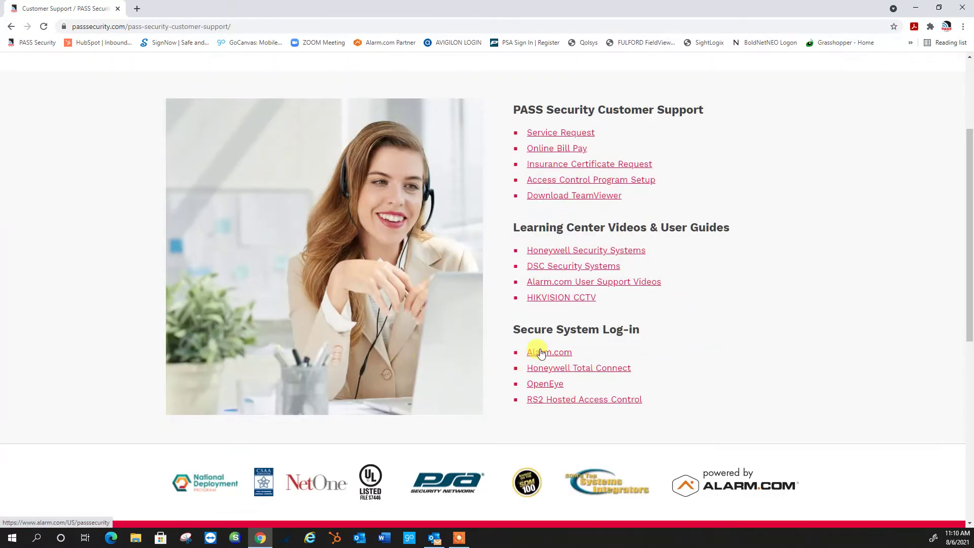
left_click(537, 352)
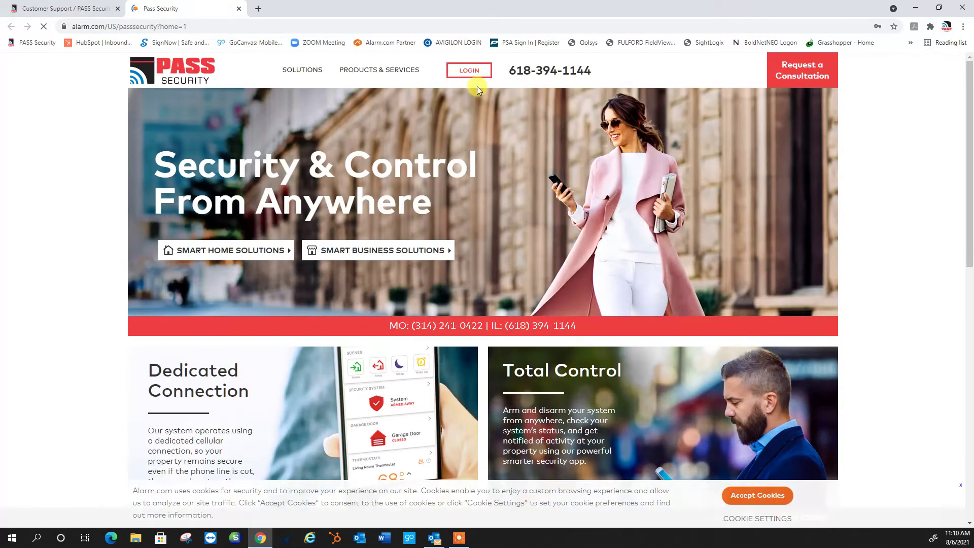
Log in to Alarm.com with the saved credentials to reach the Home dashboard.
left_click(470, 71)
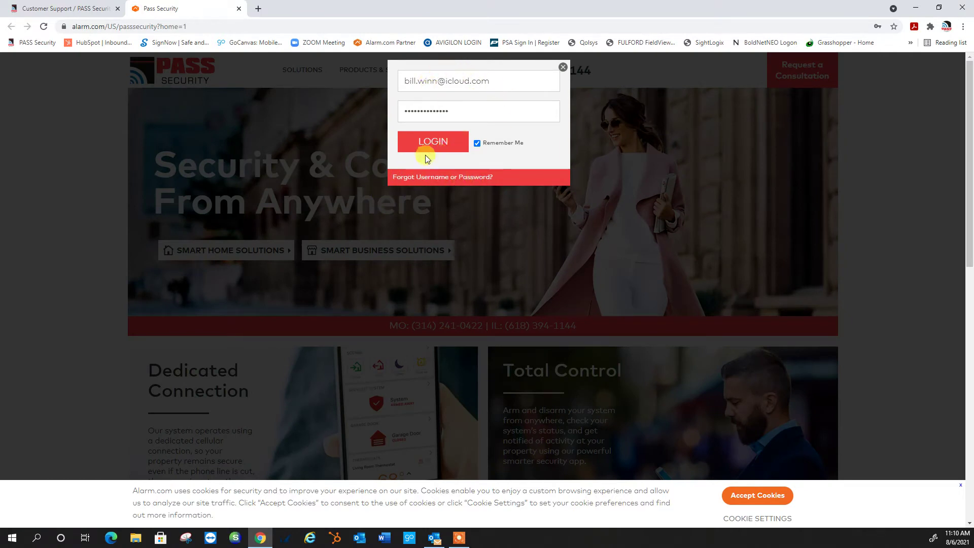
left_click(431, 143)
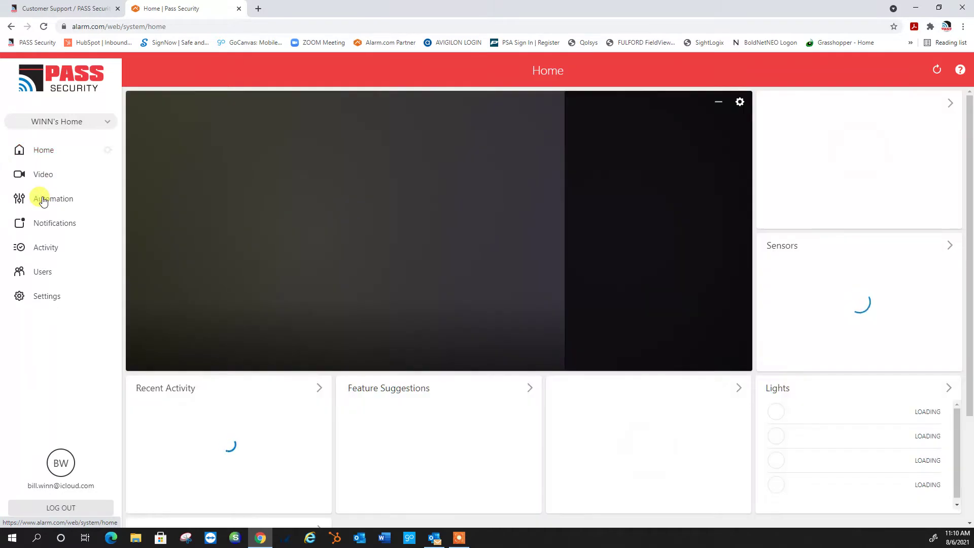
Go to Automation > Schedules and bring up the ADD NEW SCHEDULE type choices.
left_click(44, 200)
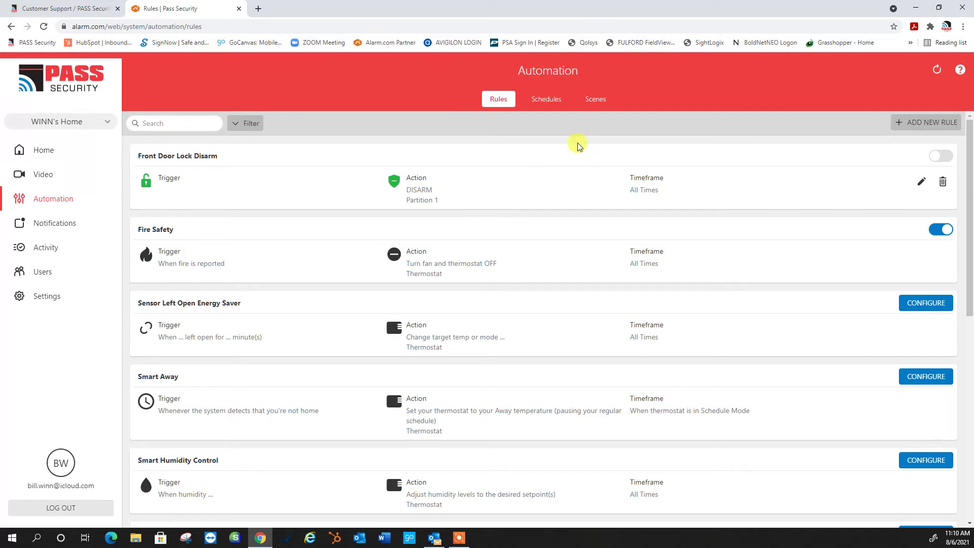
left_click(546, 101)
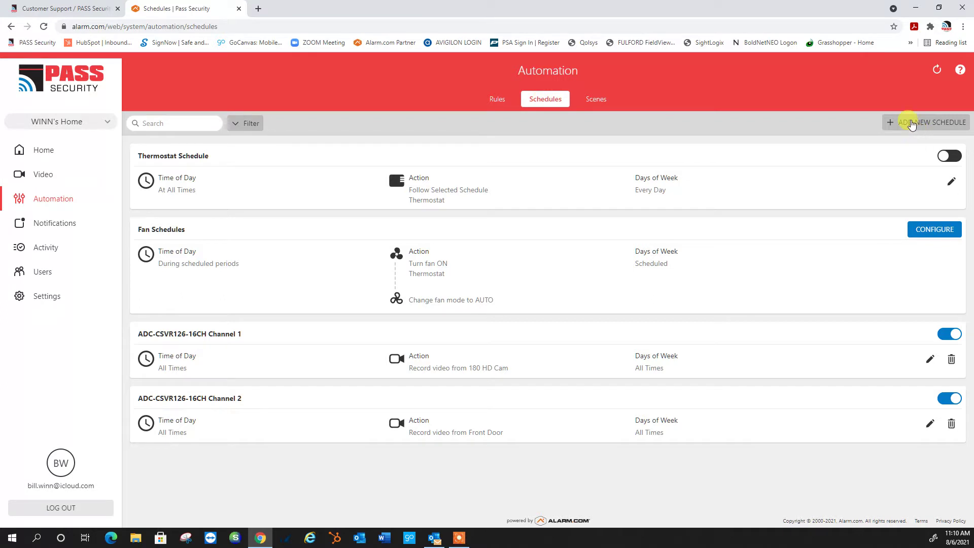
left_click(912, 124)
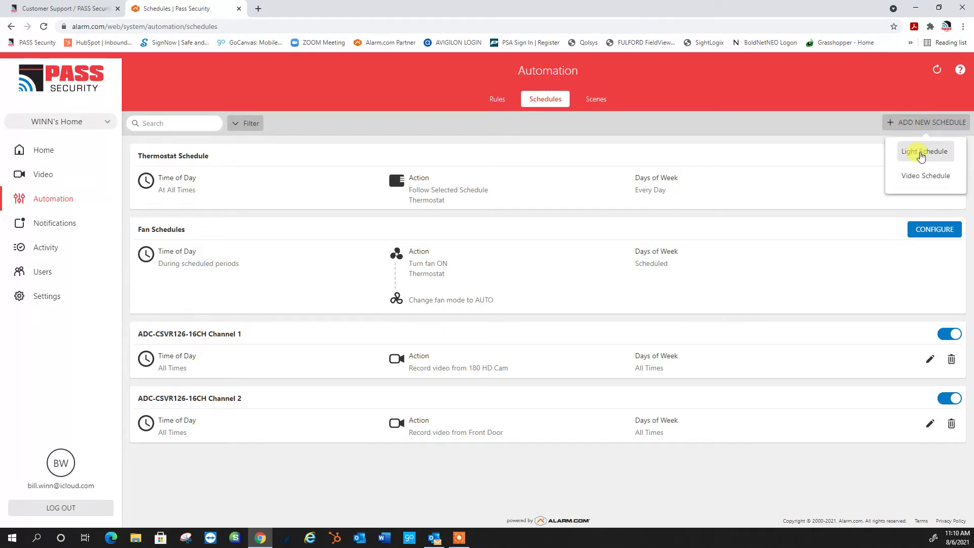
Start a Light Schedule named 'Candle Warmer' for the Candle Fragrance Warmer Light Plug.
left_click(922, 153)
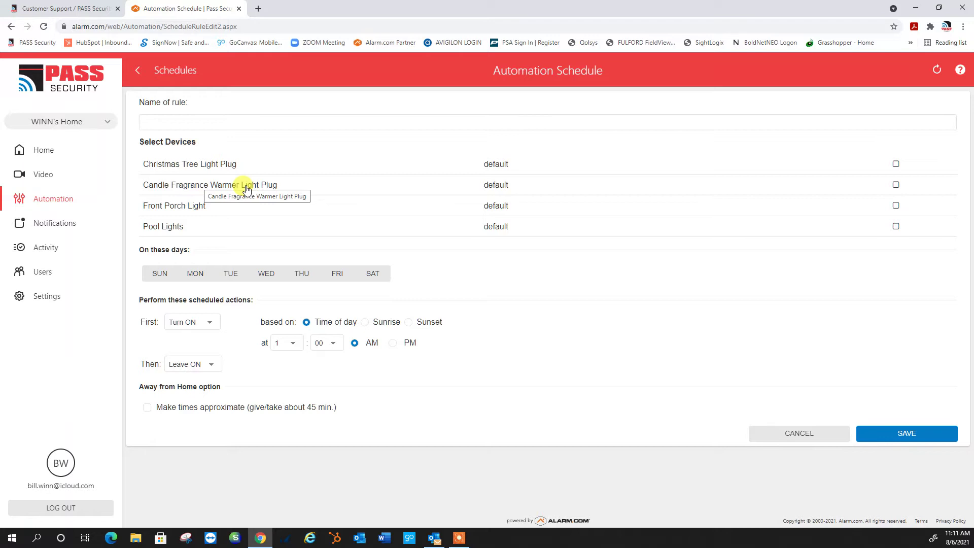
left_click(181, 122)
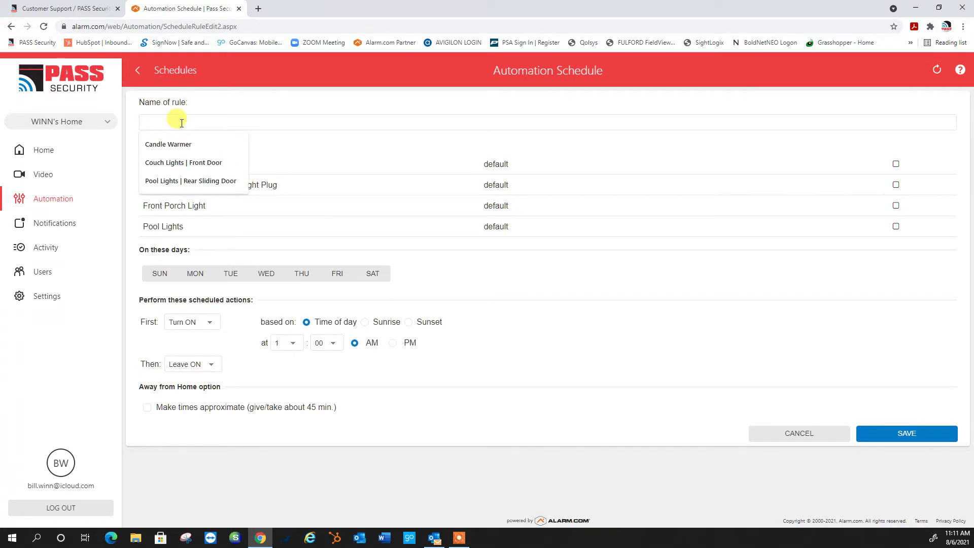
left_click(179, 144)
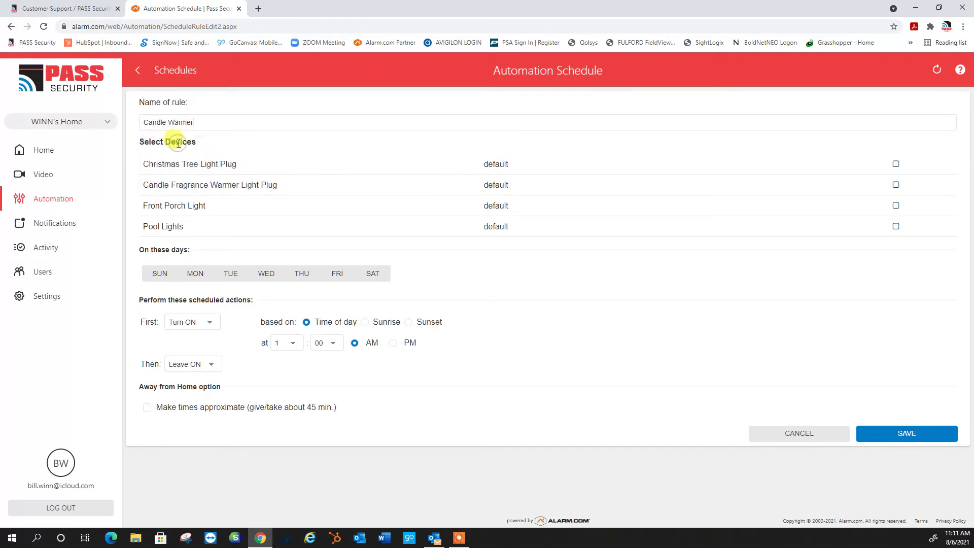
left_click(201, 126)
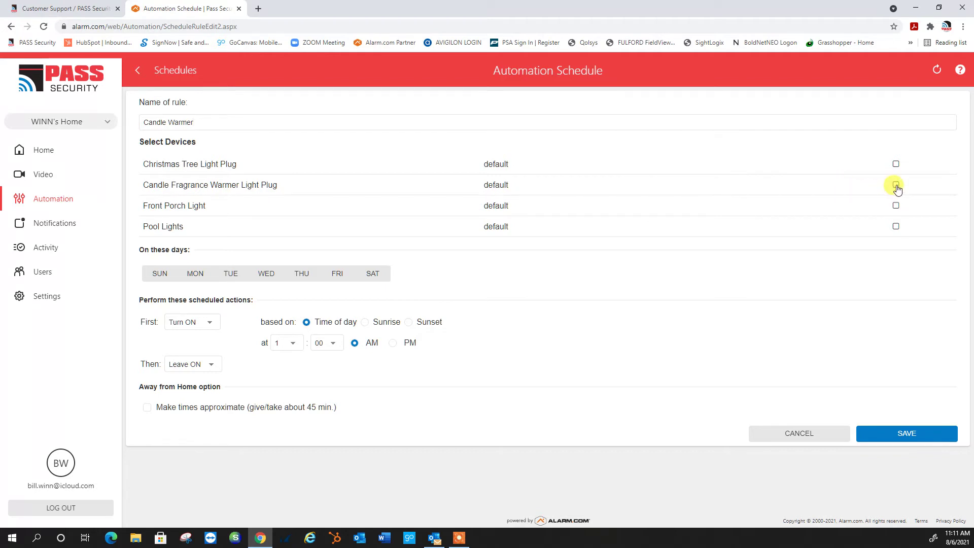
left_click(896, 186)
Select all seven days, Sunday through Saturday, for the schedule.
left_click(159, 274)
left_click(196, 275)
left_click(231, 275)
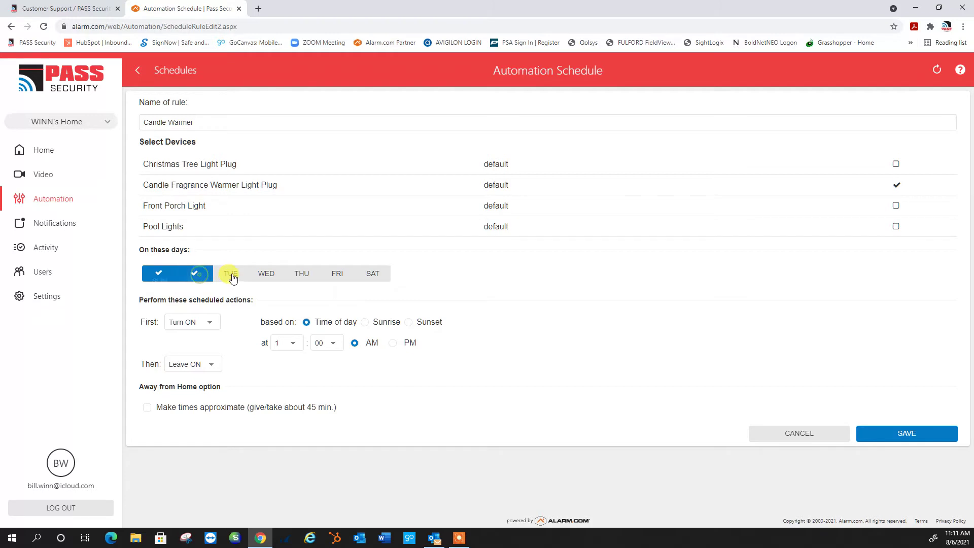
left_click(266, 276)
left_click(300, 275)
left_click(337, 275)
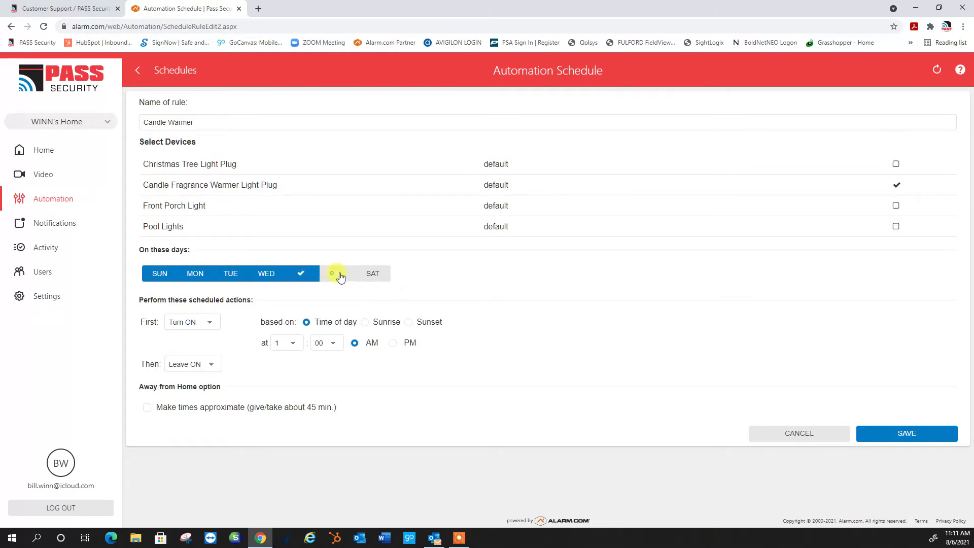
left_click(374, 274)
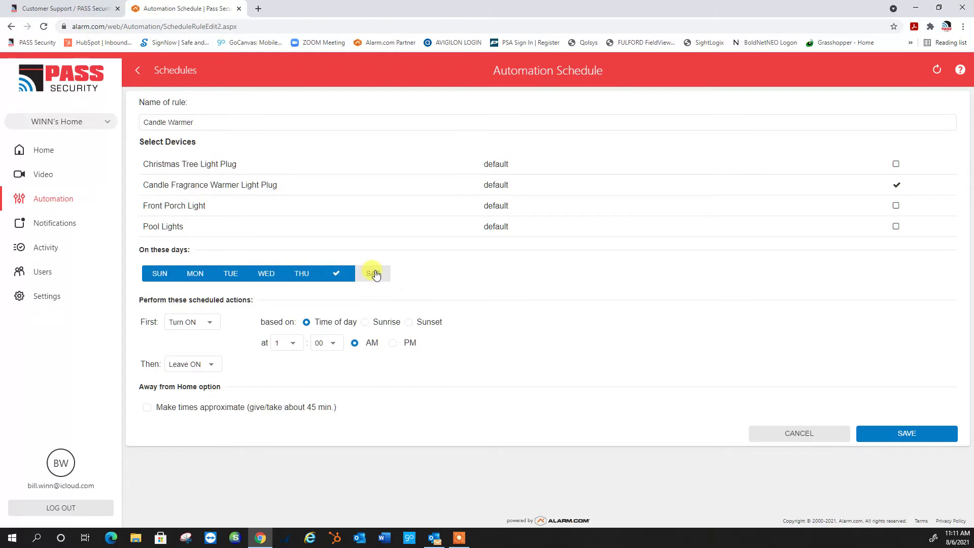
Set the first action to turn the plug ON 15 minutes before sunrise.
left_click(189, 325)
left_click(188, 336)
left_click(364, 324)
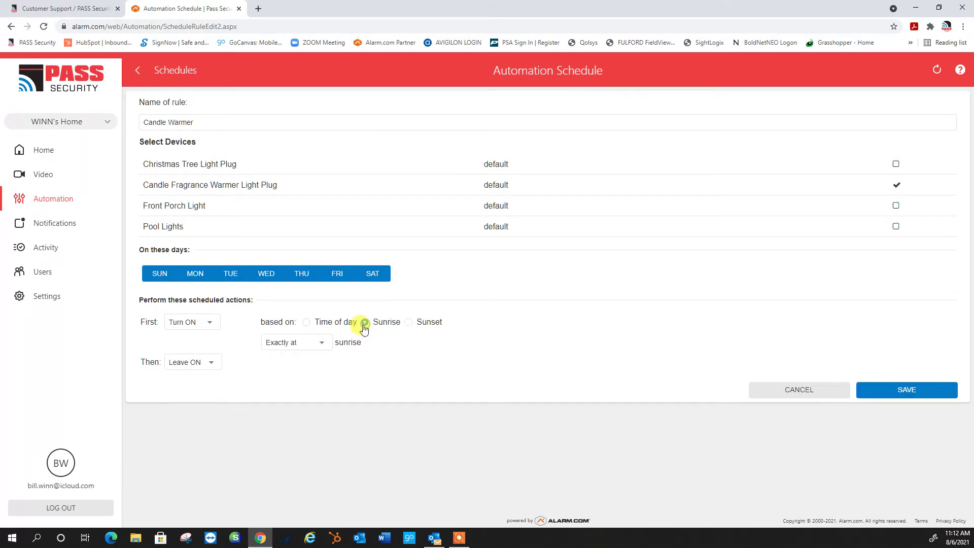
left_click(294, 343)
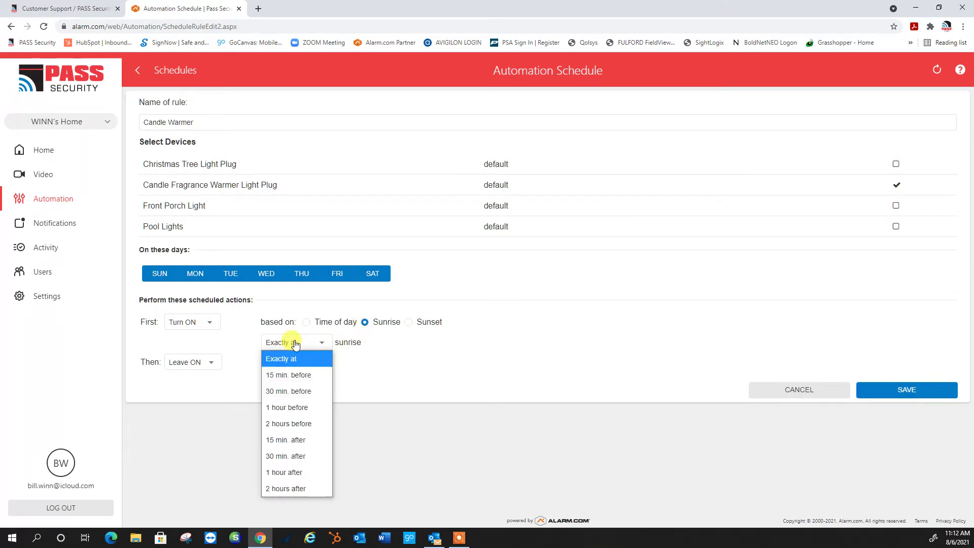
left_click(284, 378)
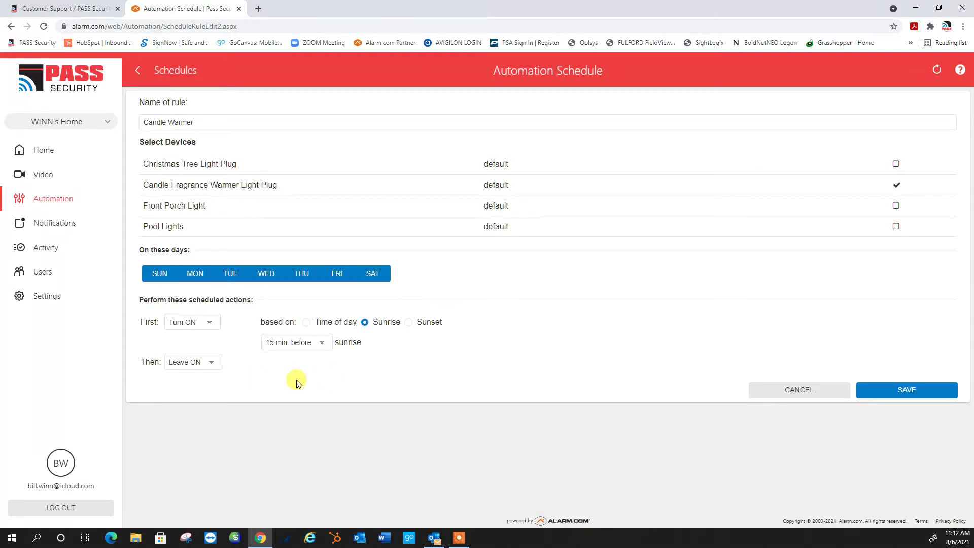
Set the follow-up action to turn the plug OFF at 9:00 PM.
left_click(195, 366)
left_click(194, 395)
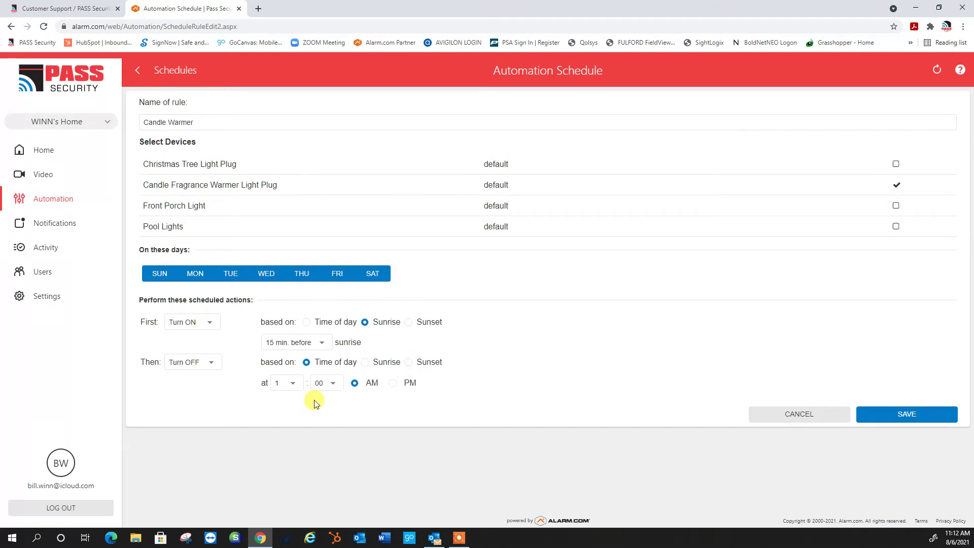
left_click(293, 383)
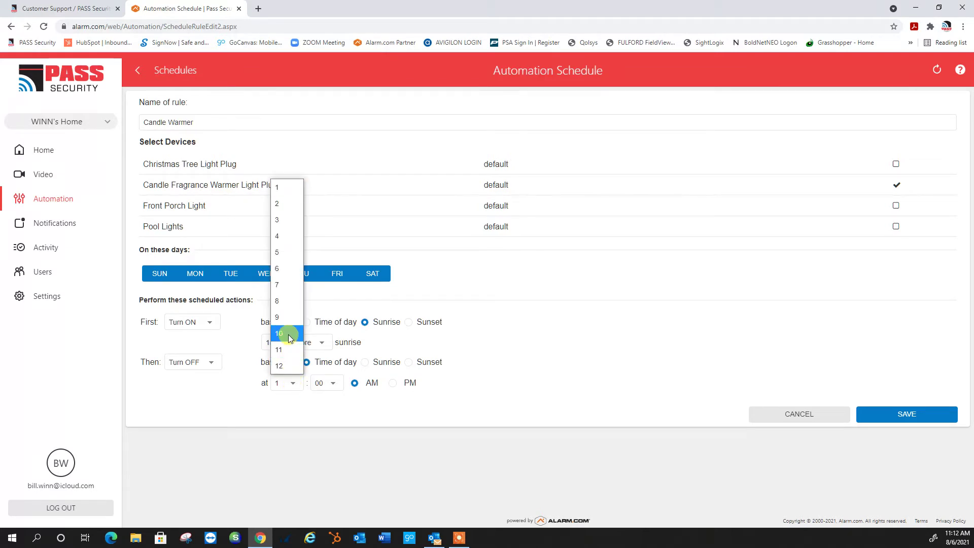
left_click(287, 318)
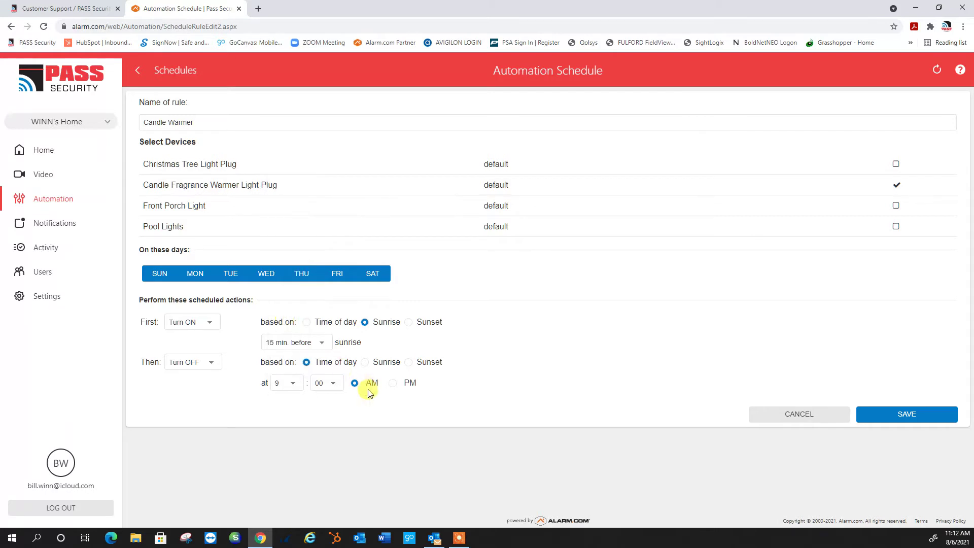
left_click(395, 384)
Save the Candle Warmer schedule and return to the Automation Rules list.
left_click(904, 415)
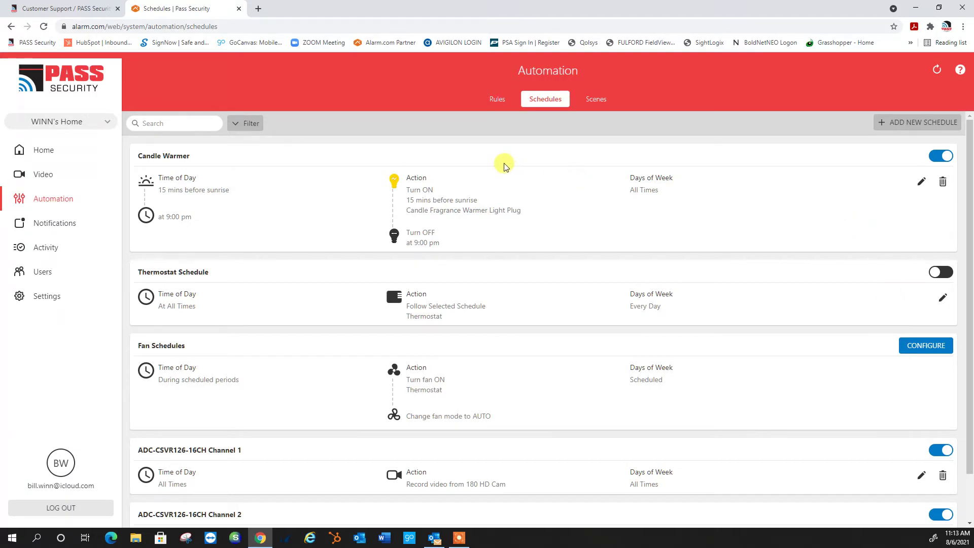
left_click(495, 100)
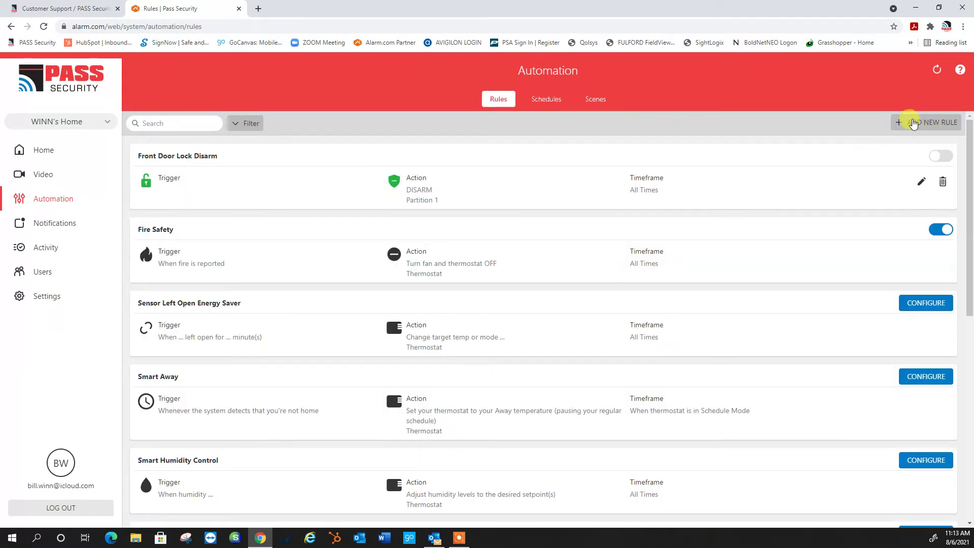
Start a new event-triggered rule named 'Coach Lights | Front Door'.
left_click(913, 123)
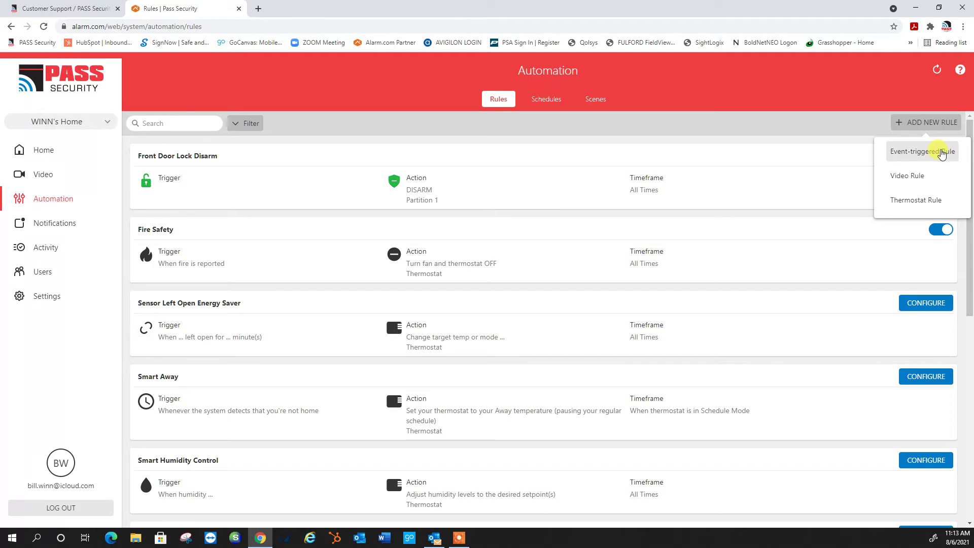
left_click(925, 152)
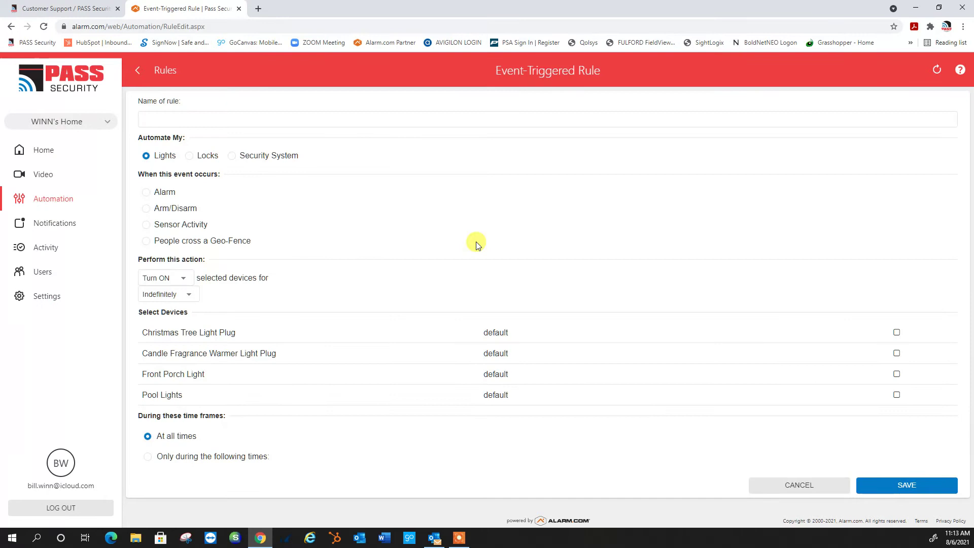
left_click(167, 119)
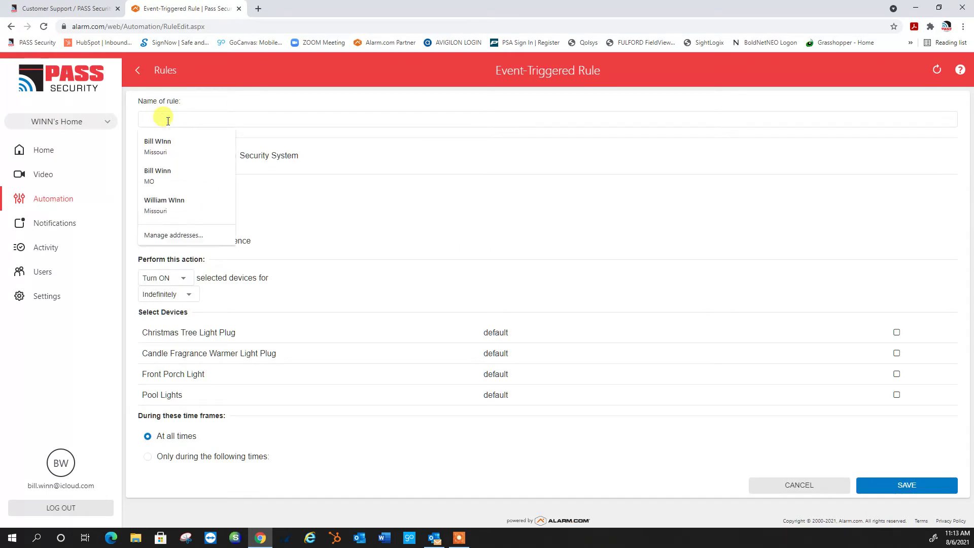
type("Coach ")
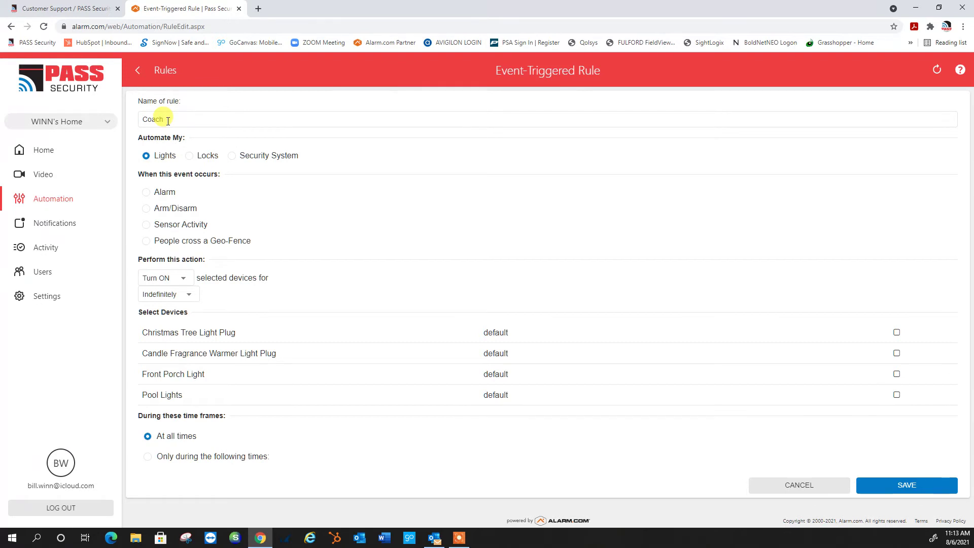
type("Lights I Front Door")
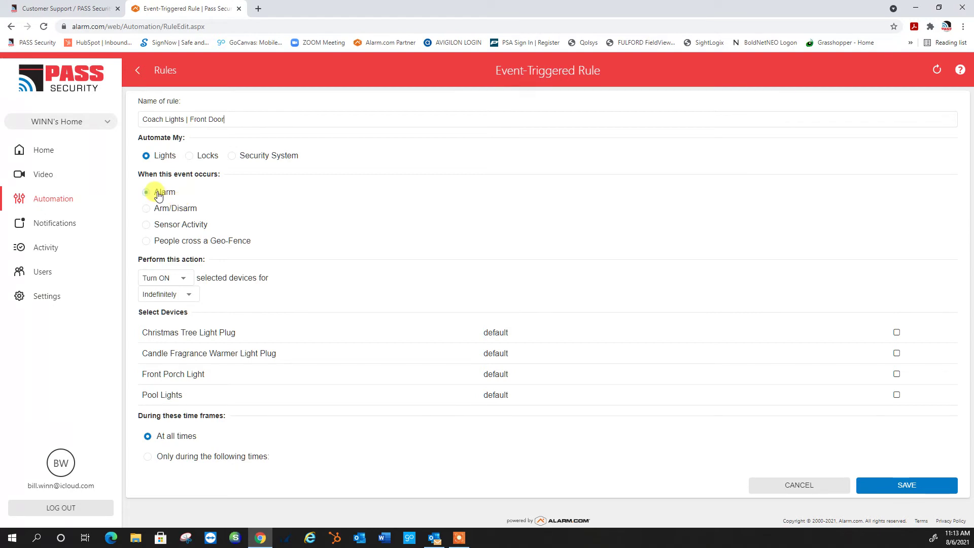
Trigger the rule on FRONT DOOR sensor activity and keep the lights on for 5 minutes.
left_click(147, 193)
left_click(147, 209)
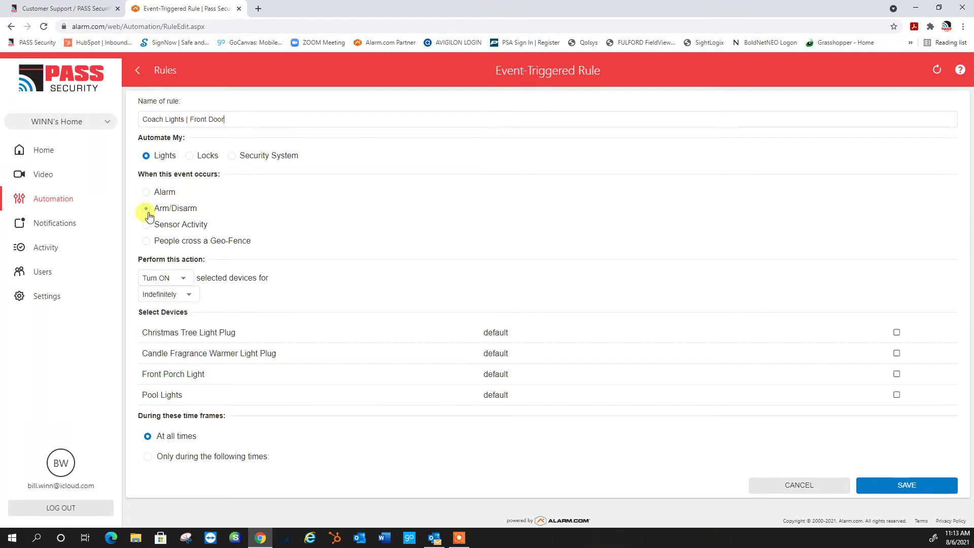
left_click(149, 226)
left_click(201, 243)
left_click(147, 225)
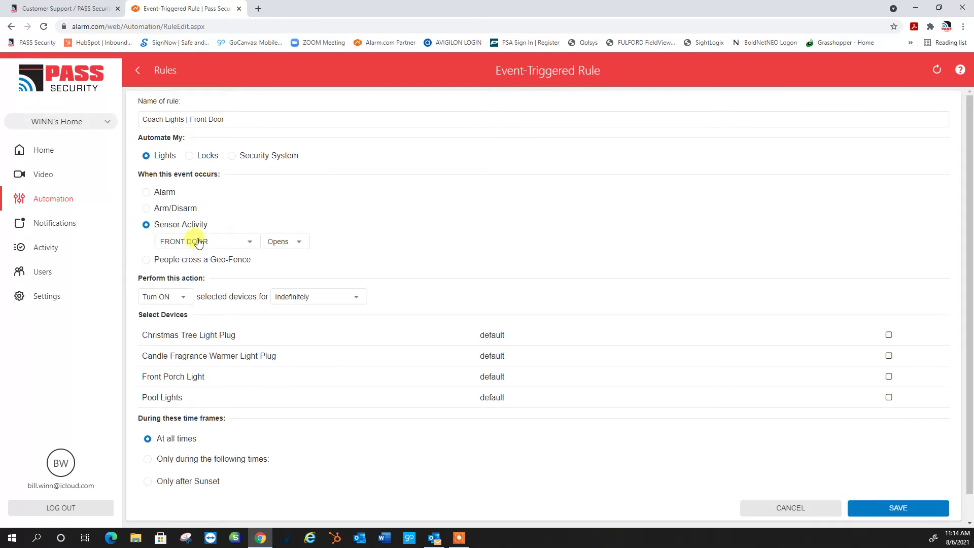
left_click(197, 242)
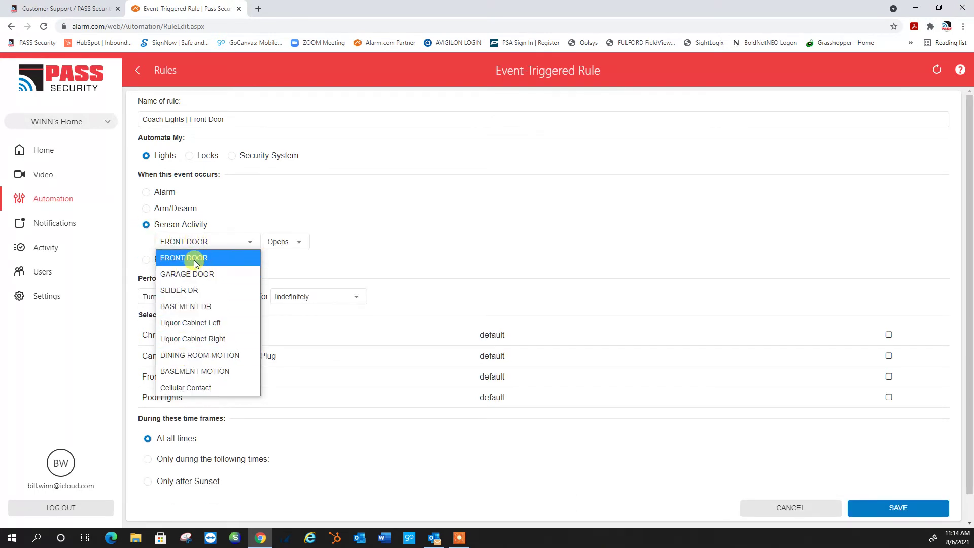
left_click(195, 260)
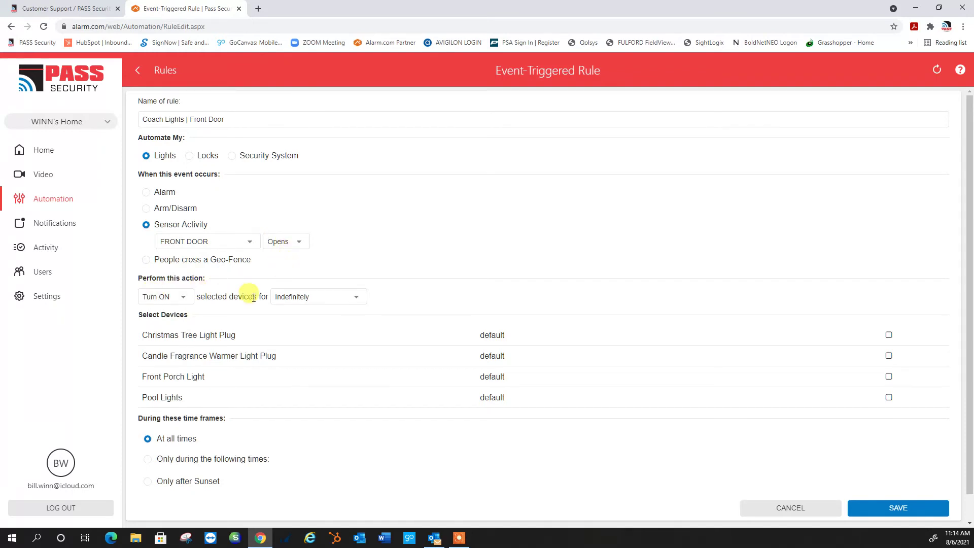
left_click(305, 297)
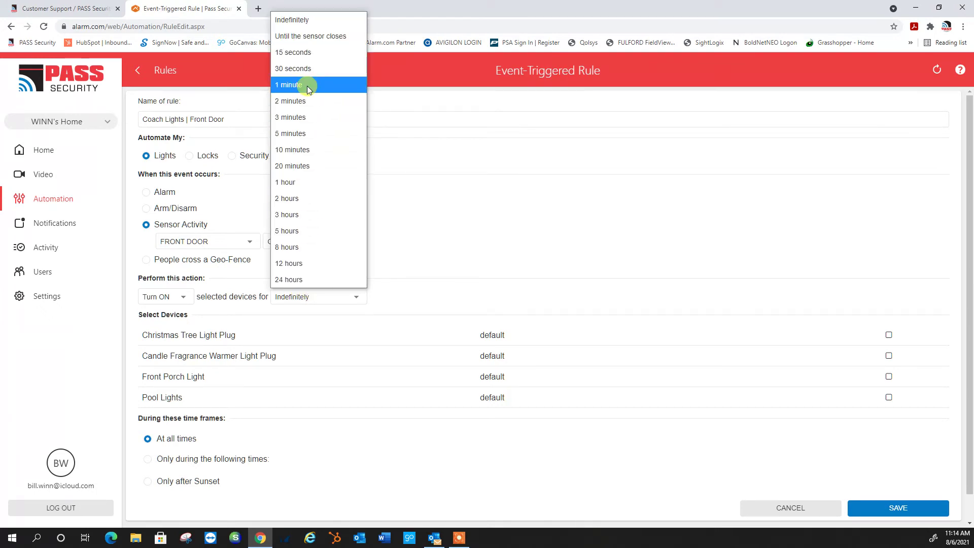
left_click(308, 133)
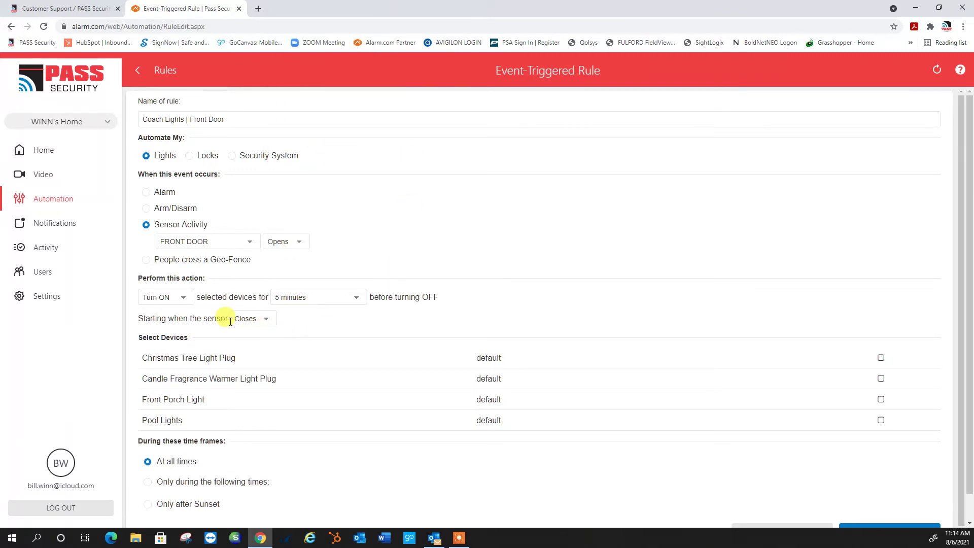
Start timing when the sensor opens and include the Front Porch Light.
left_click(246, 319)
left_click(246, 349)
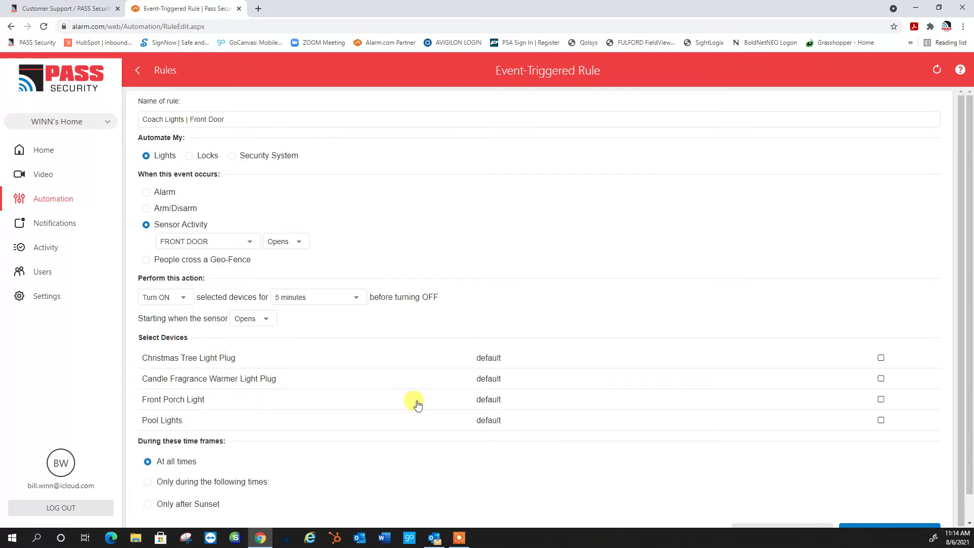
left_click(880, 400)
Restrict the rule to run only after sunset.
scroll(394, 367, "down", 1)
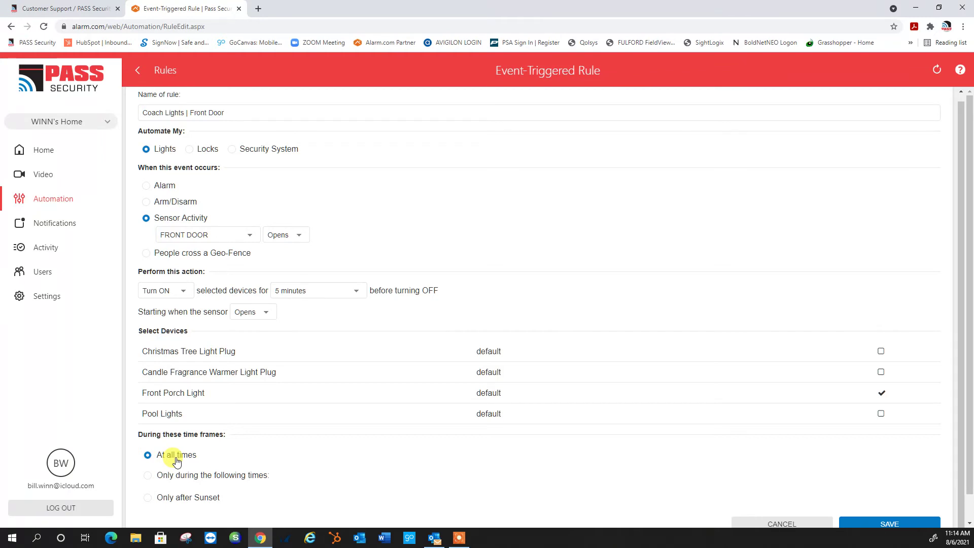
left_click(147, 475)
scroll(226, 462, "down", 2)
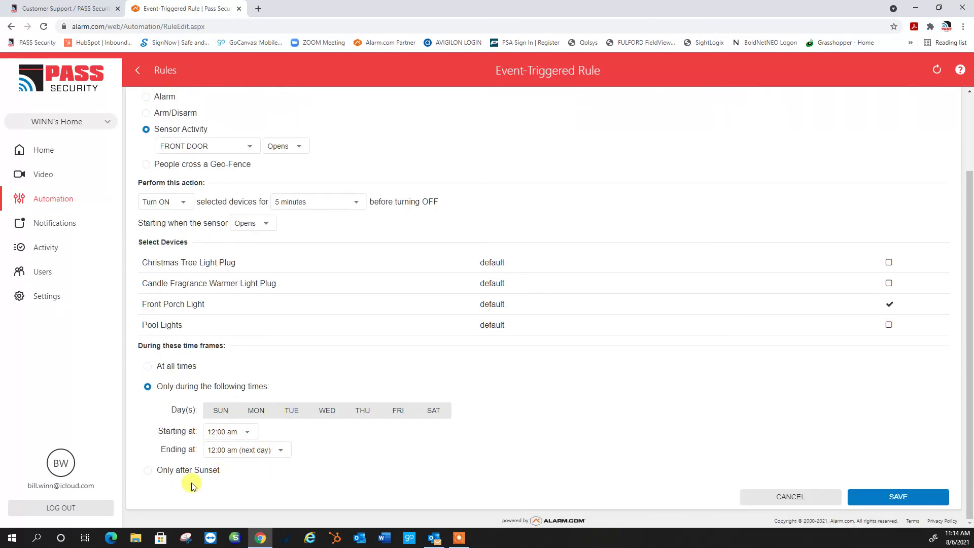
left_click(147, 471)
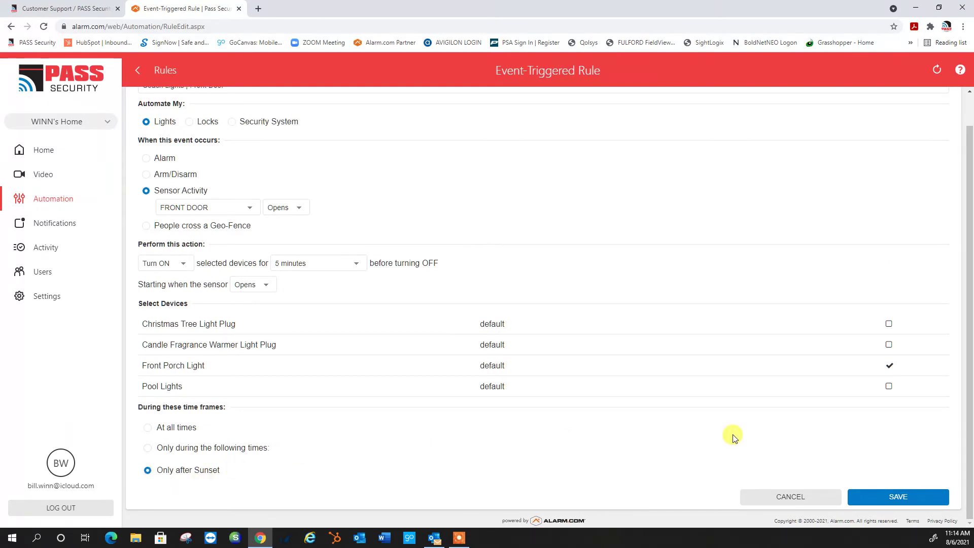
Save the Coach Lights | Front Door rule to the Rules list.
left_click(896, 498)
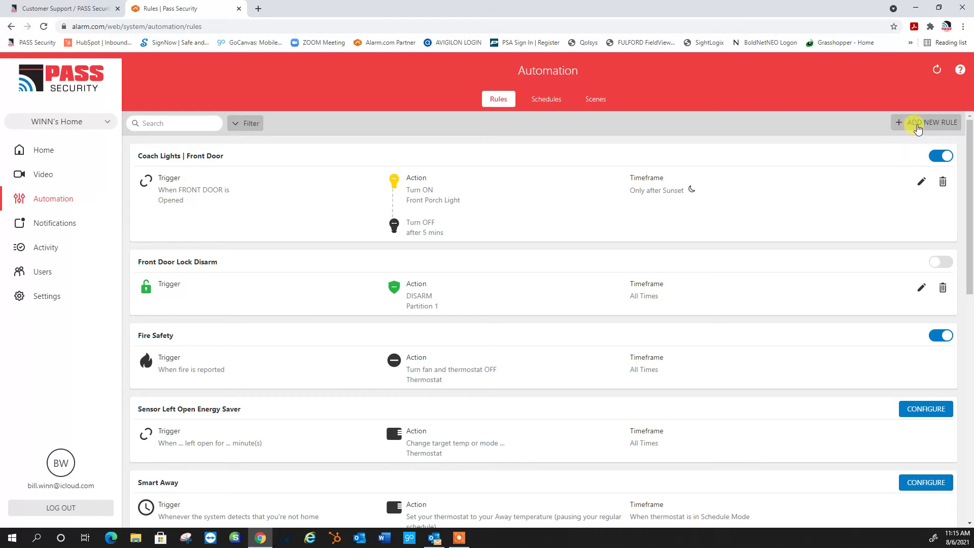
Add an Event-triggered Rule and name it 'Pool Lights | Rear Slider'.
left_click(923, 123)
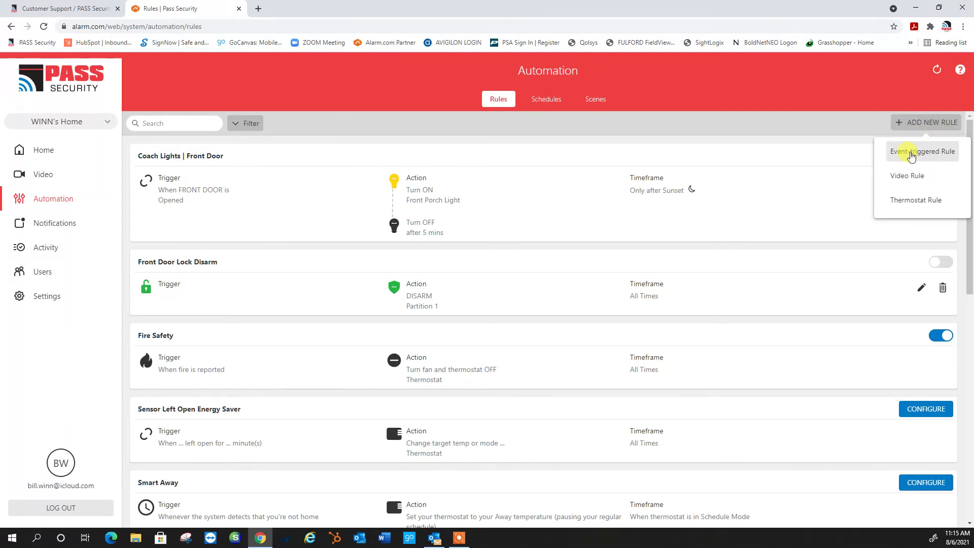
left_click(911, 152)
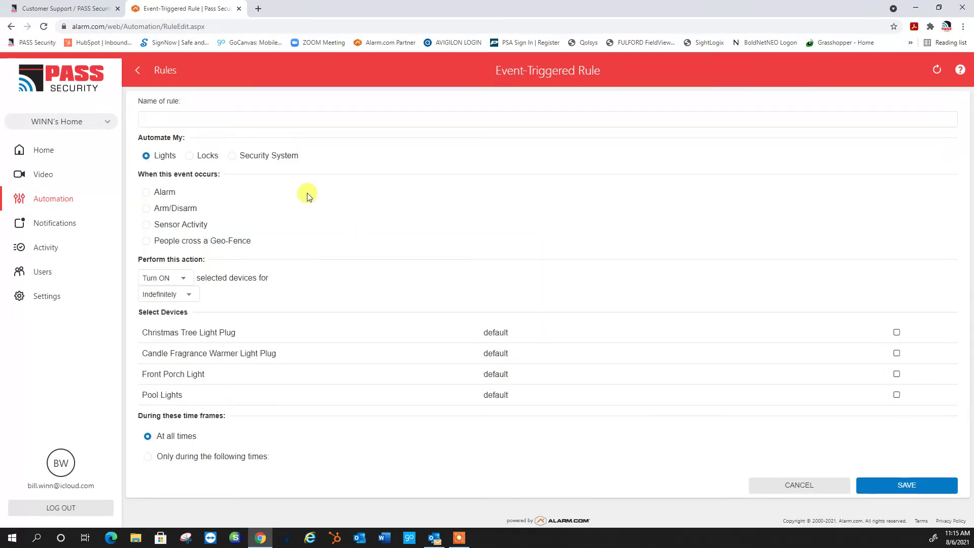
left_click(147, 118)
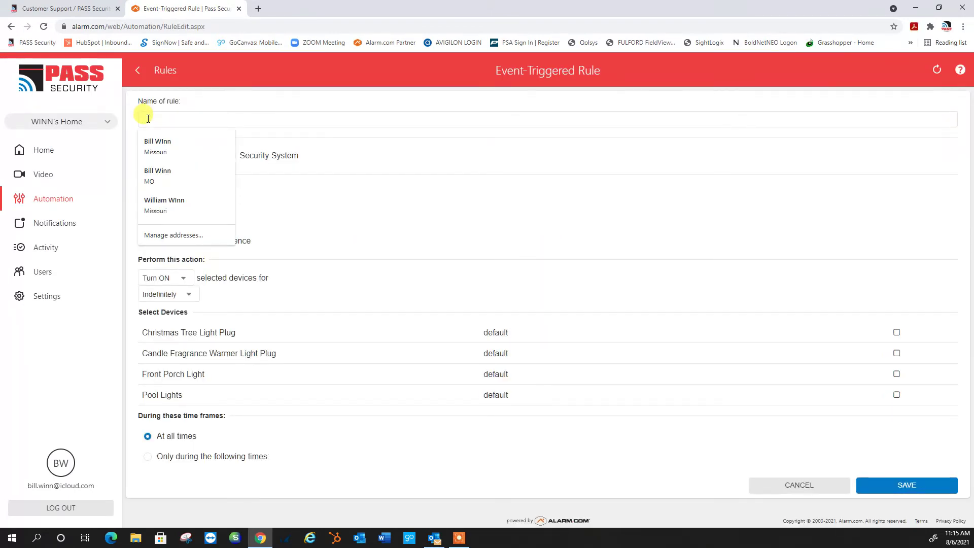
type("Pool")
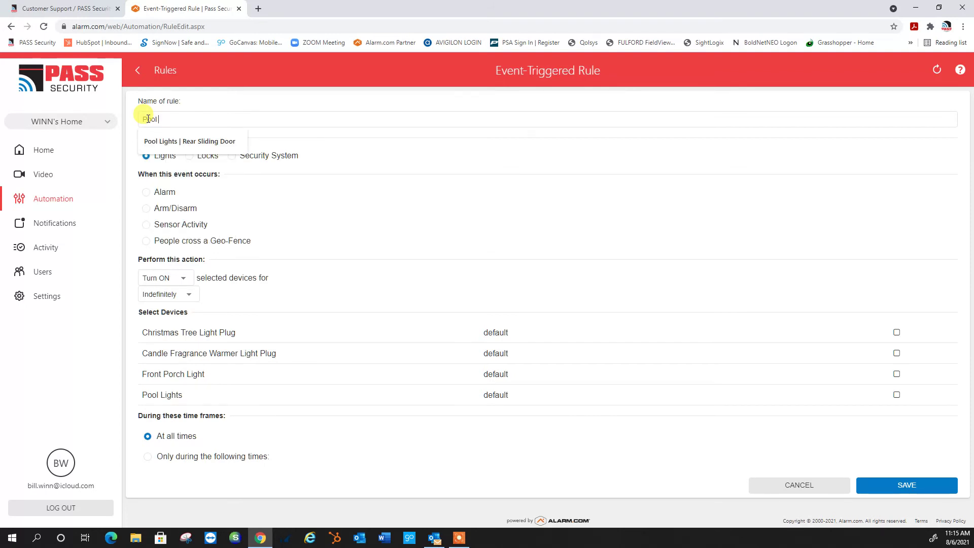
type(" Lights | Rear Slider")
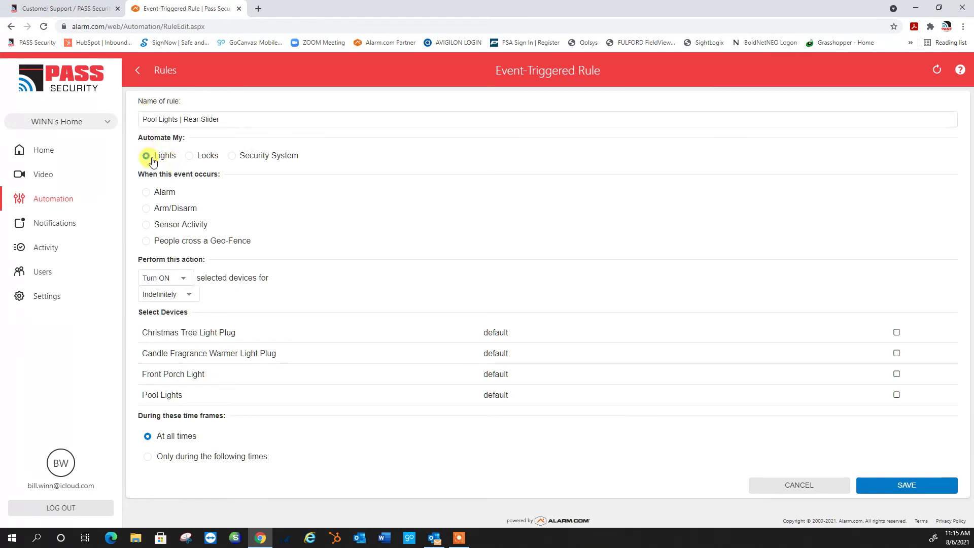
Trigger the rule on SLIDER DR sensor activity, keeping lights on 5 minutes from when it opens.
left_click(146, 227)
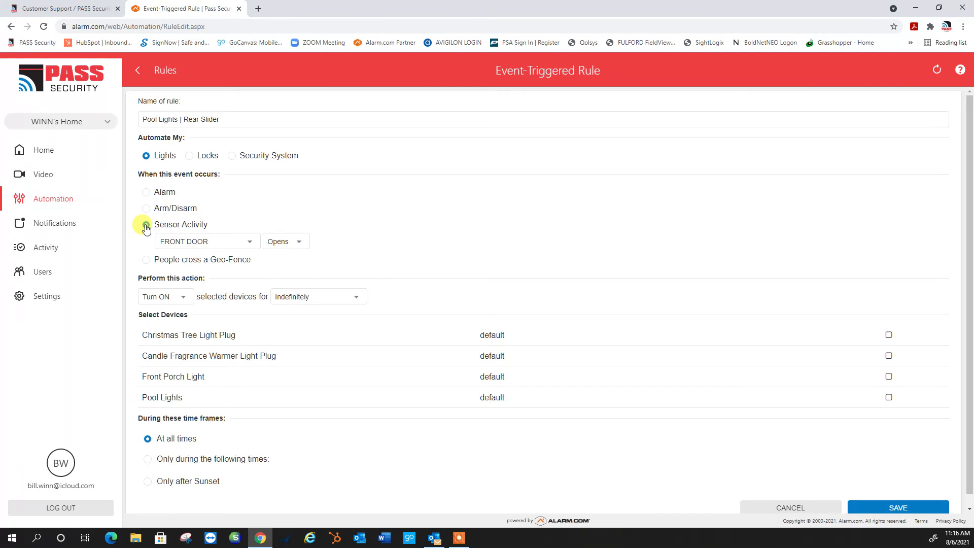
left_click(183, 245)
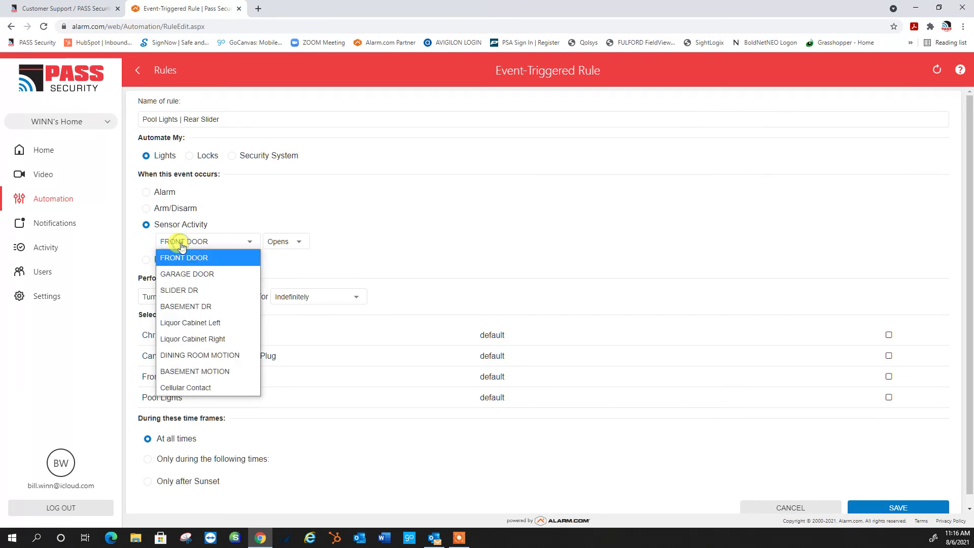
left_click(186, 292)
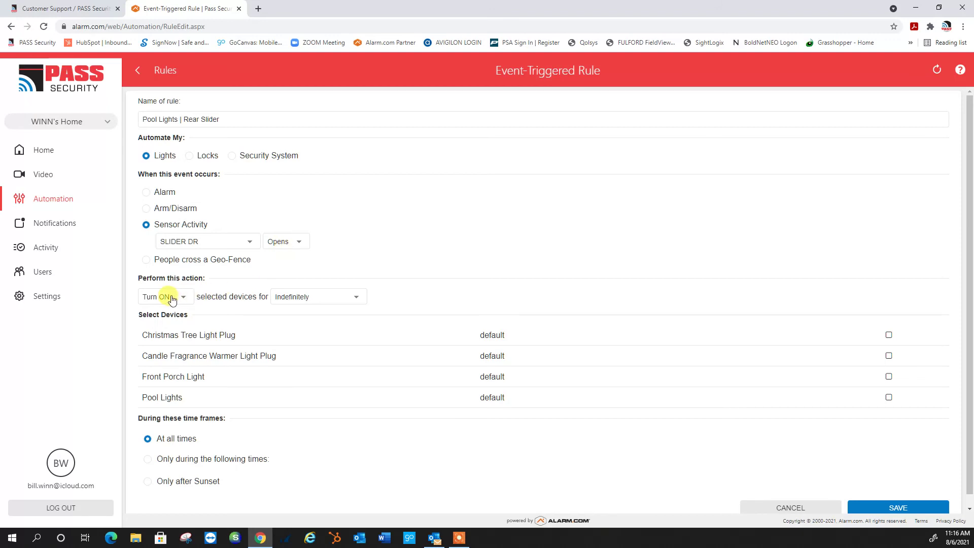
left_click(300, 301)
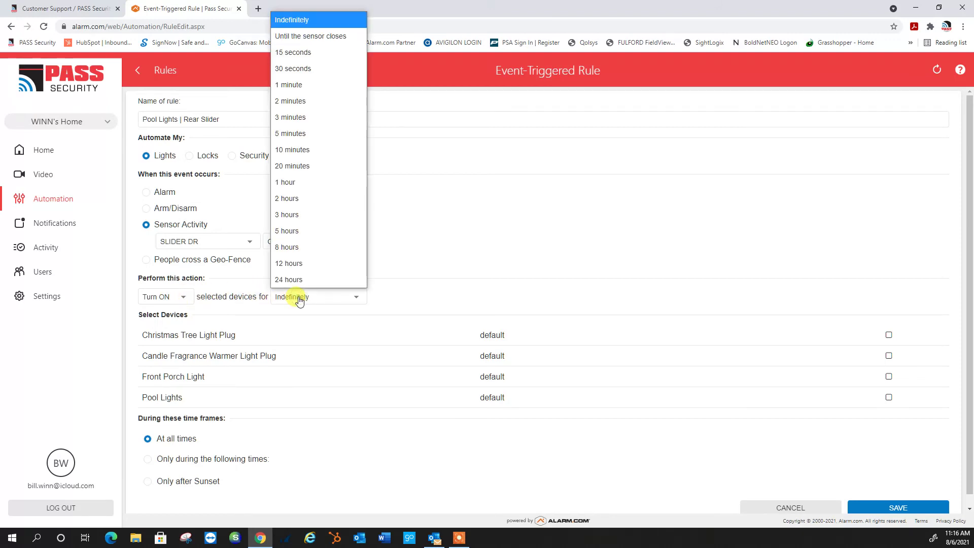
left_click(305, 133)
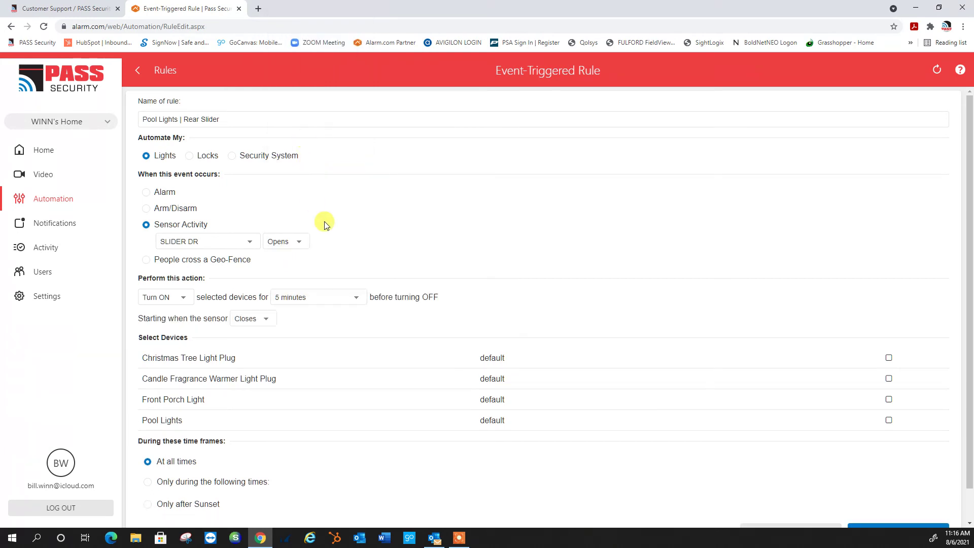
left_click(251, 318)
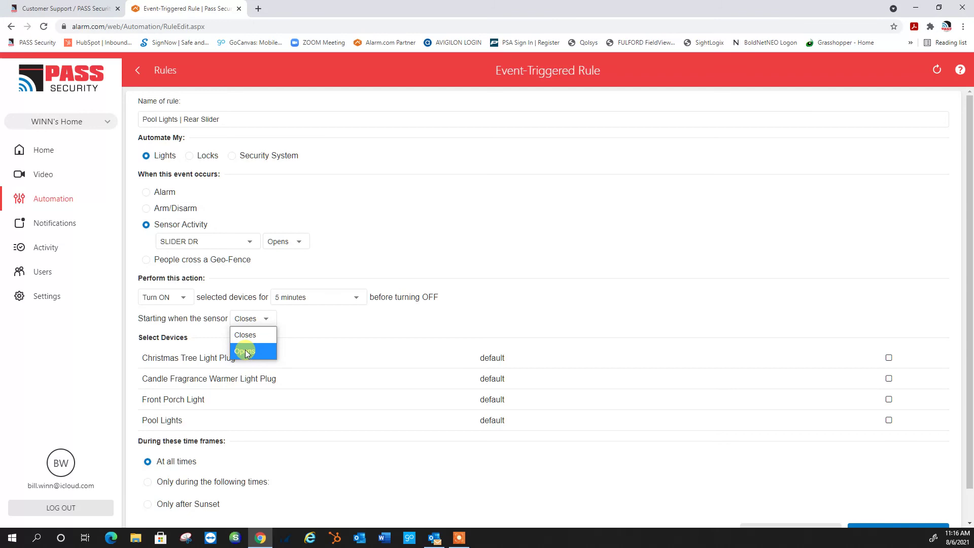
left_click(245, 351)
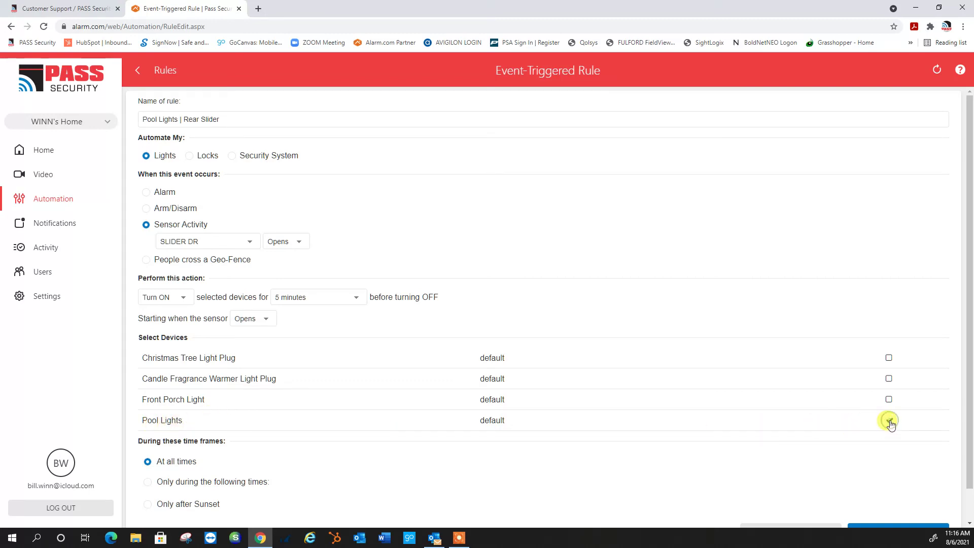
scroll(624, 398, "down", 1)
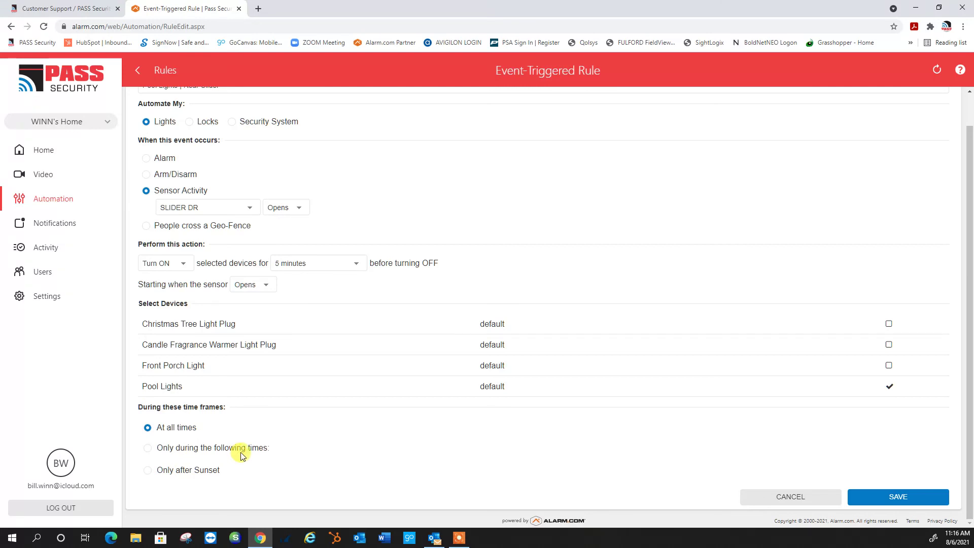
Limit the rule to only after sunset, then switch the Coach Lights | Front Door rule off and back on.
left_click(146, 472)
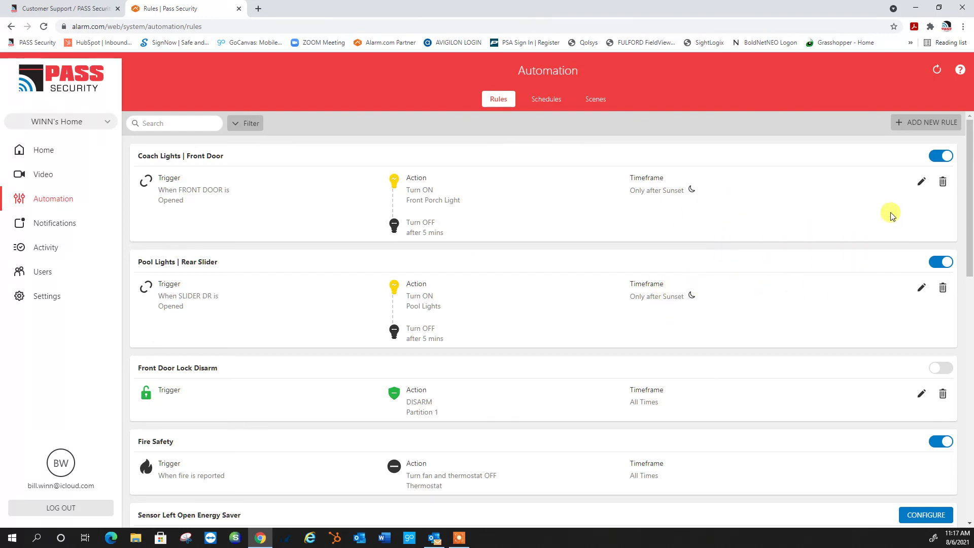
left_click(945, 158)
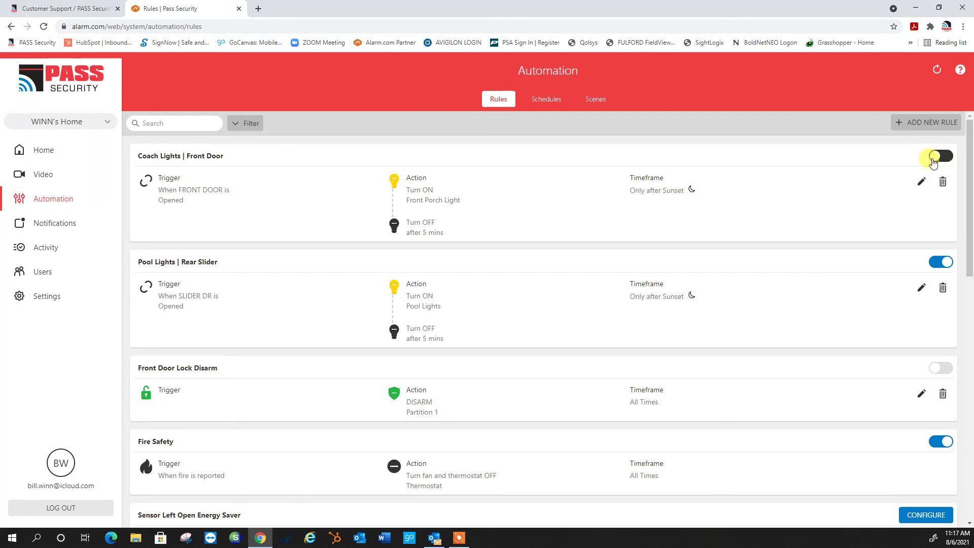
left_click(936, 158)
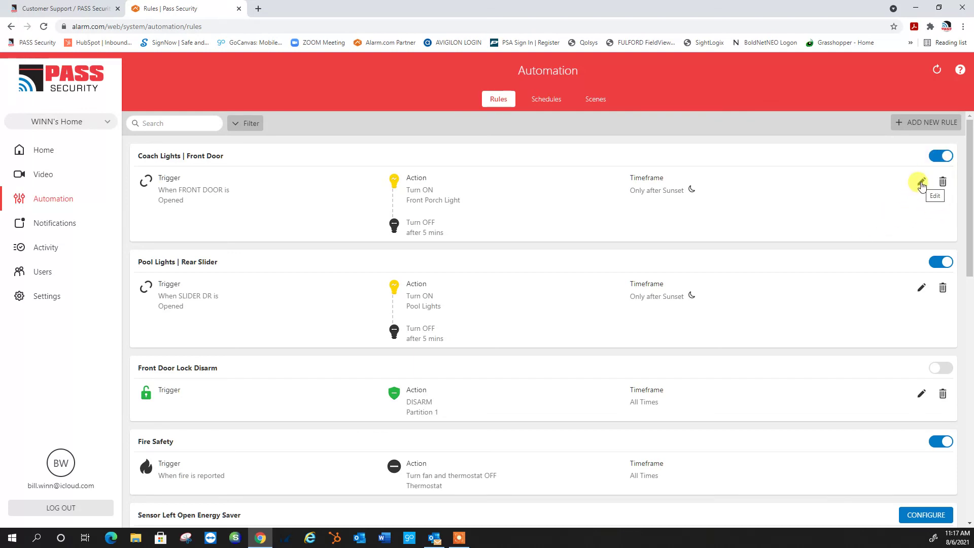
left_click(921, 183)
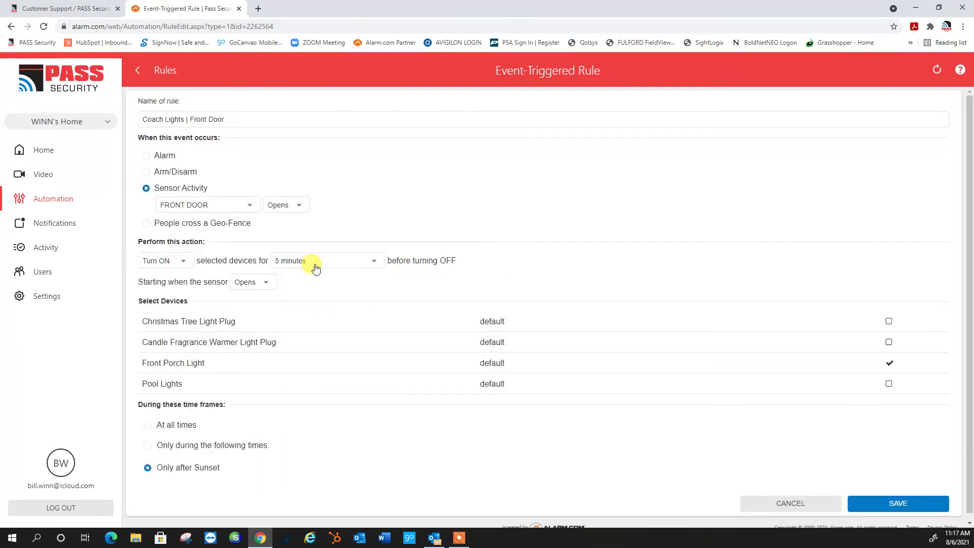
left_click(315, 260)
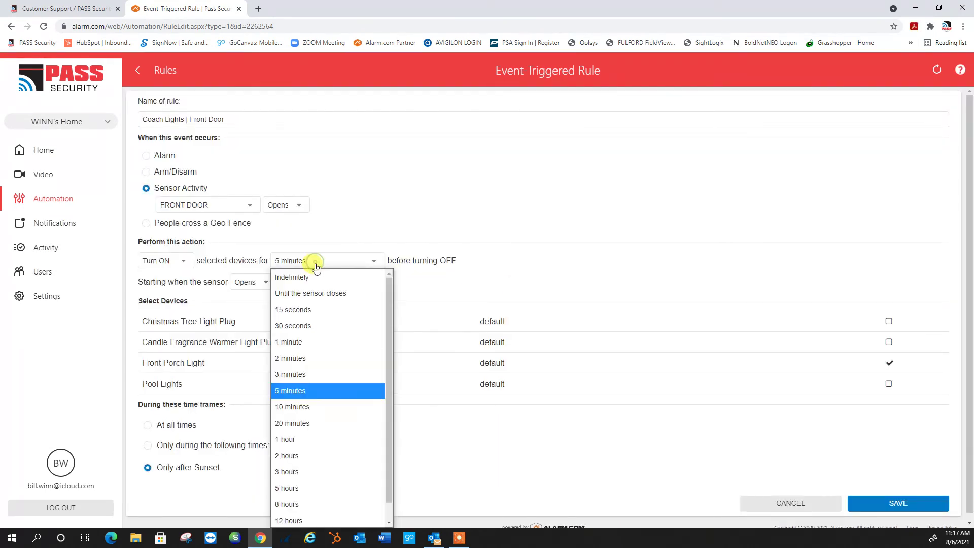
left_click(289, 405)
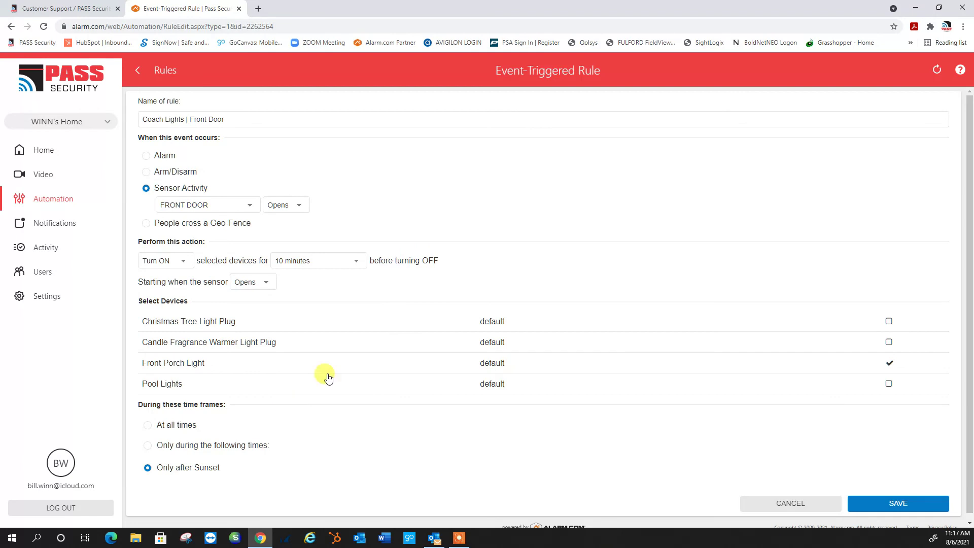
left_click(327, 263)
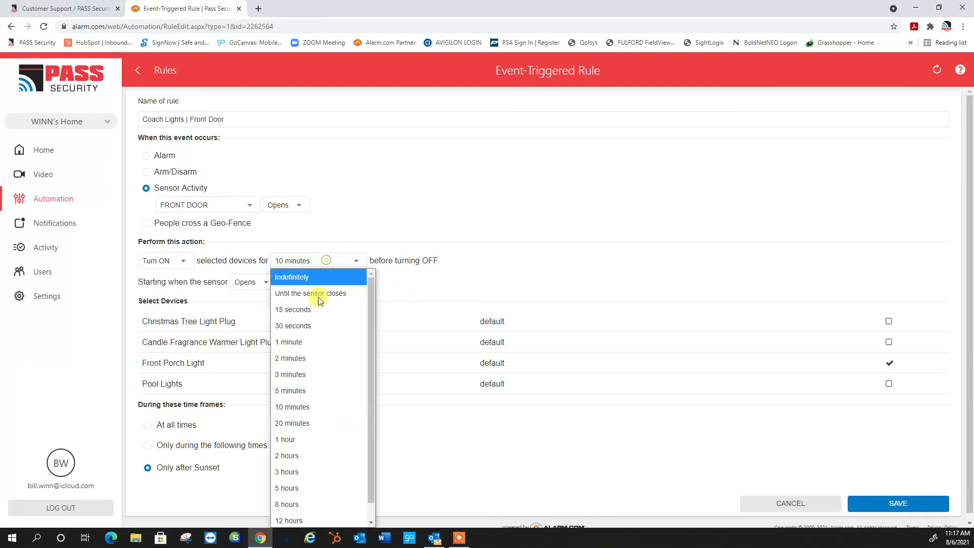
left_click(298, 390)
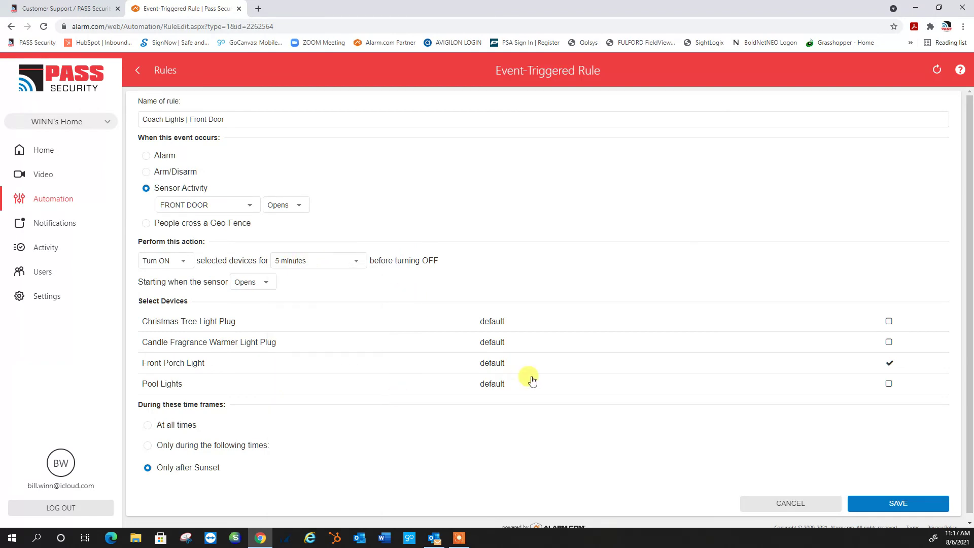
left_click(876, 502)
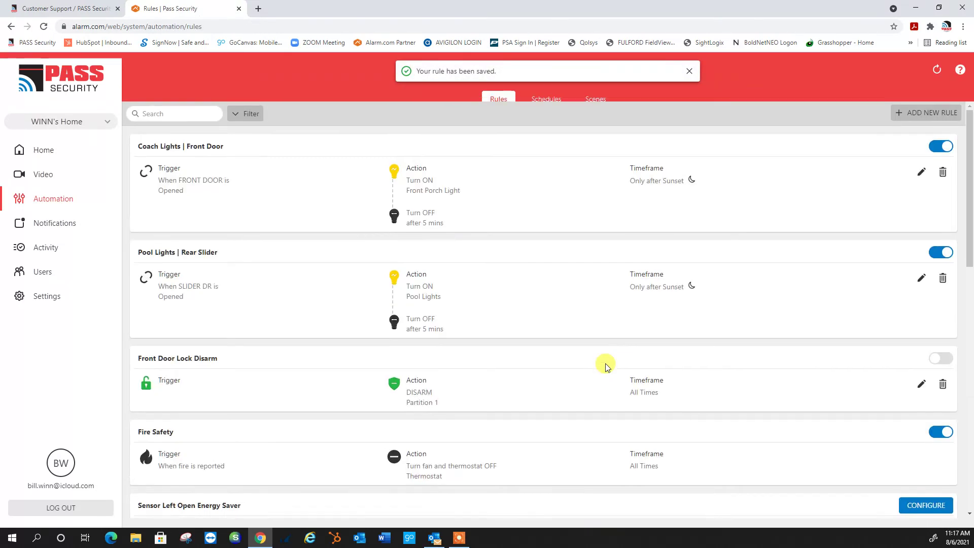